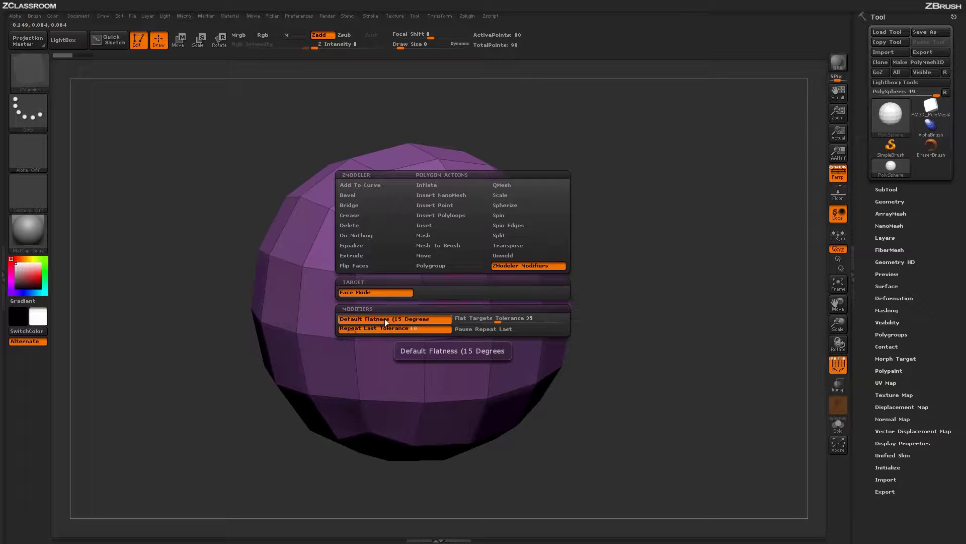
Step: Try QMesh Flat Island on a front face of the sphere with Default Flatness (15 Degrees), and undo the extrusion
left_click(401, 320)
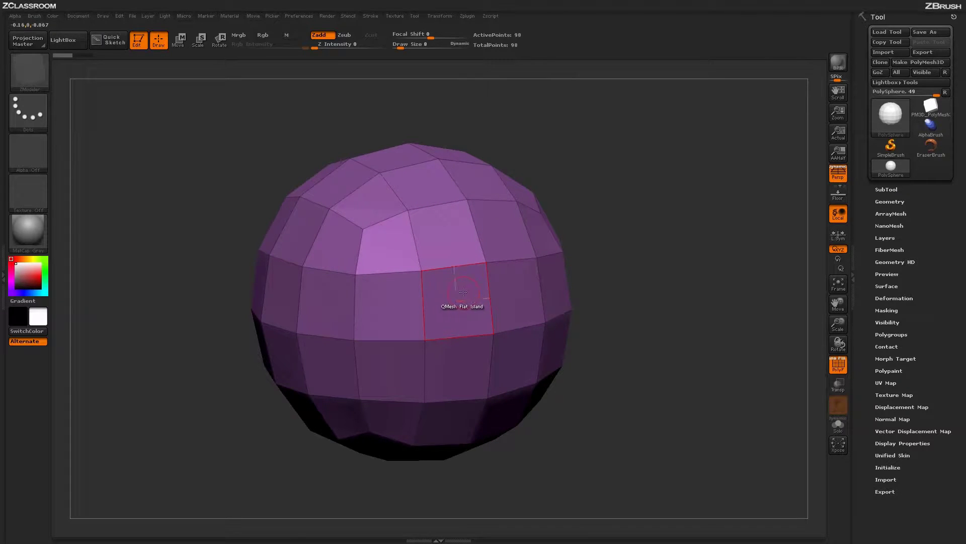
left_click_drag(462, 292, 467, 301)
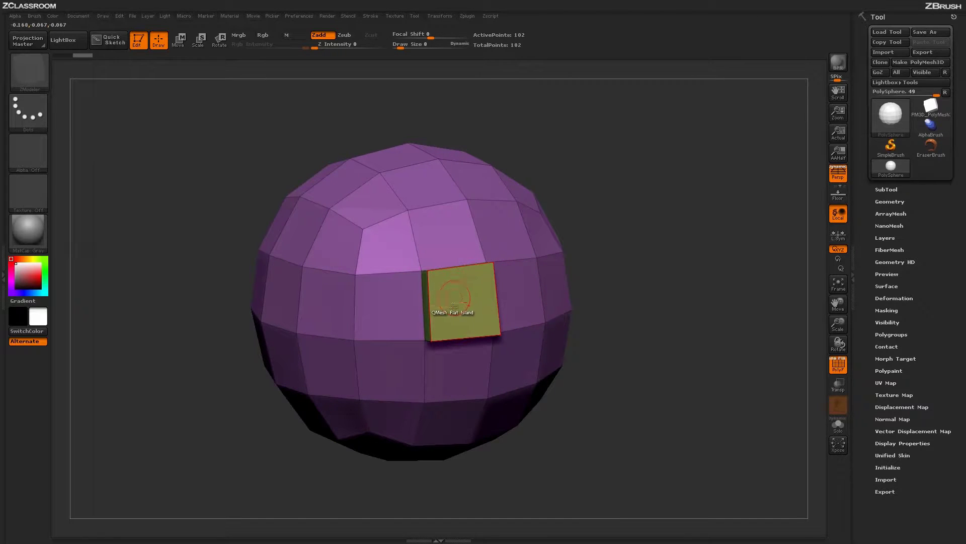
key("ctrl+z")
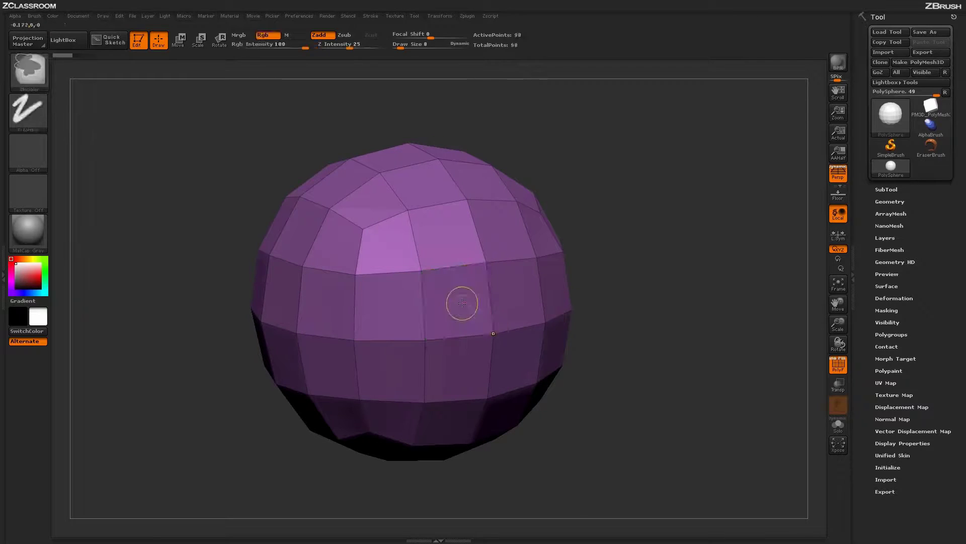
Step: Replace Default Flatness in the ZModeler Modifiers with a Flat Targets Tolerance of 45
key("space")
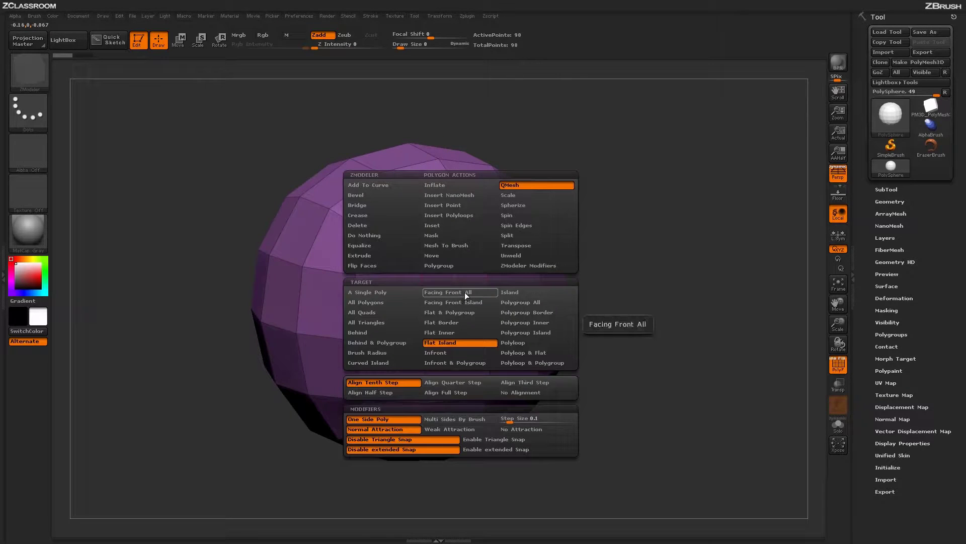
left_click(516, 265)
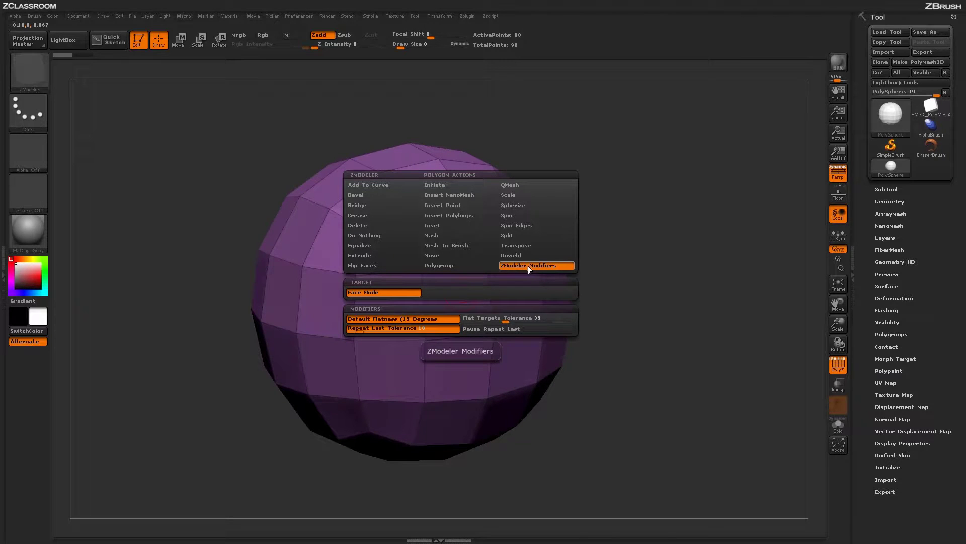
left_click(504, 319)
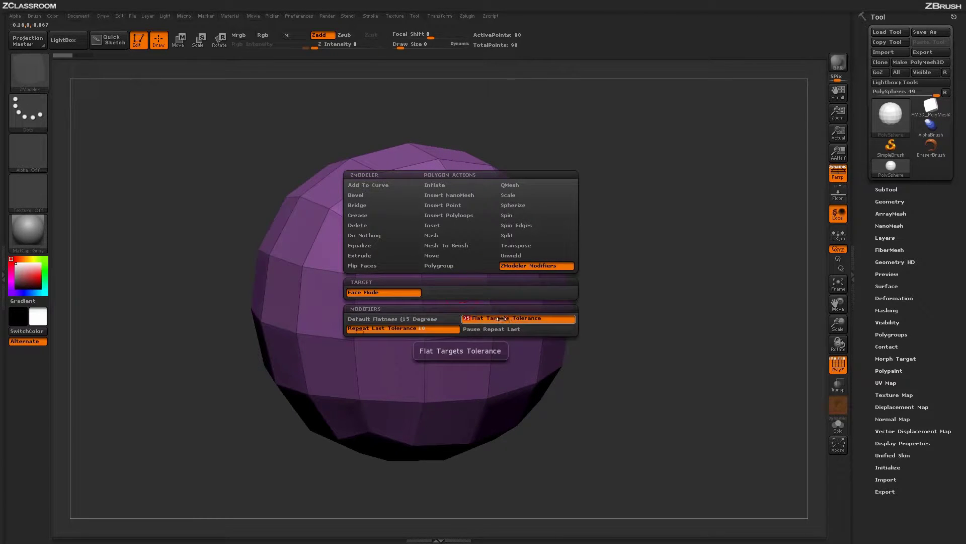
left_click_drag(506, 319, 512, 319)
key("space")
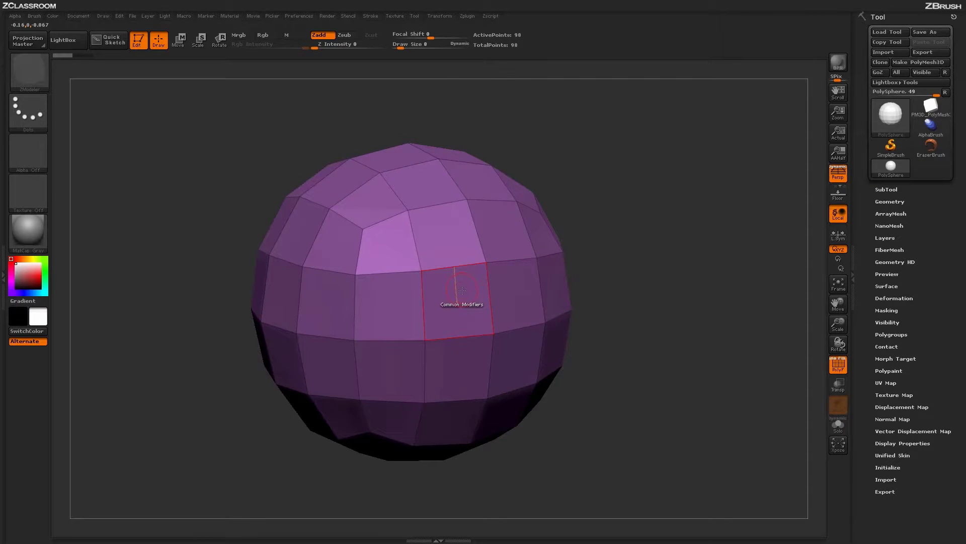
Step: Try QMesh Flat Island on the same sphere face using the custom flatness tolerance, and undo the extrusion
key("space")
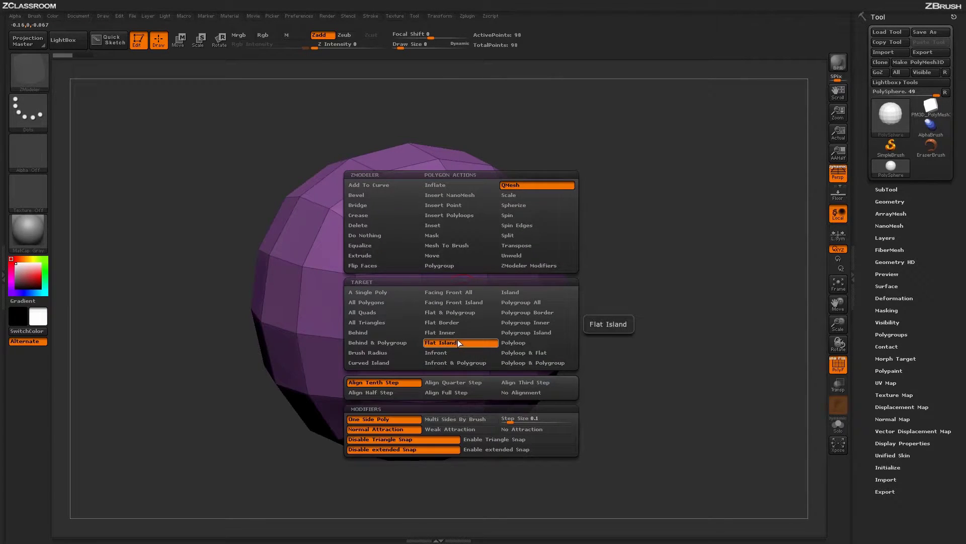
key("space")
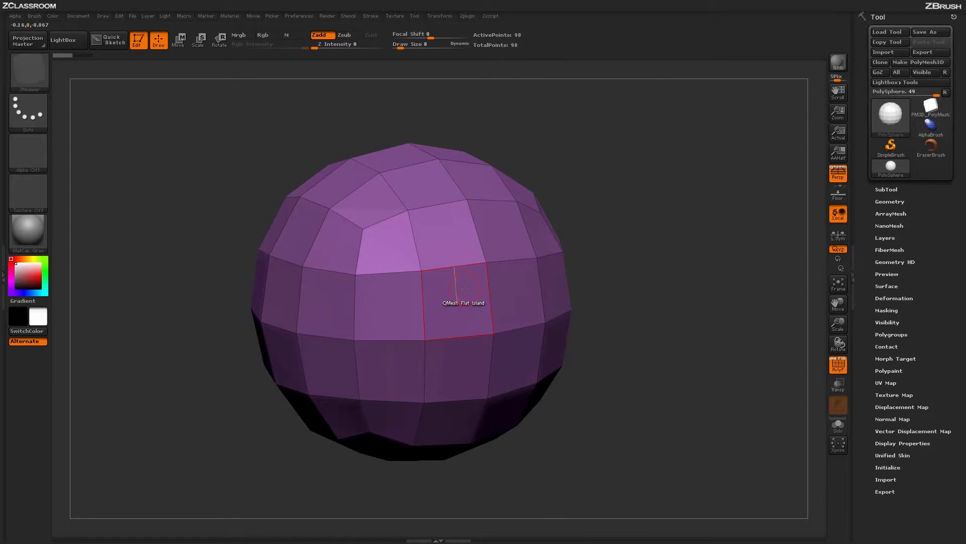
left_click_drag(465, 288, 432, 302)
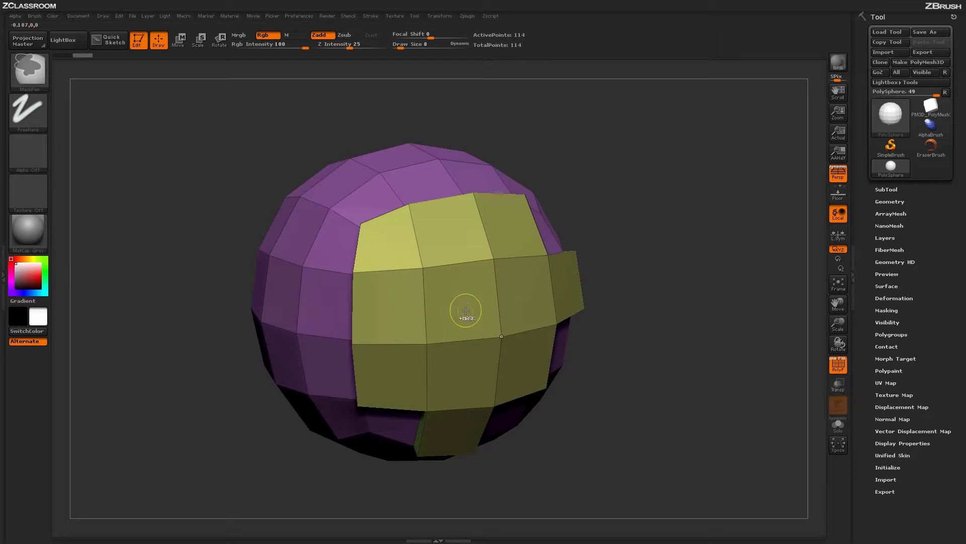
key("ctrl+z")
Step: Restore Default Flatness (15 Degrees) in the ZModeler Modifiers for polygons
right_click(455, 304)
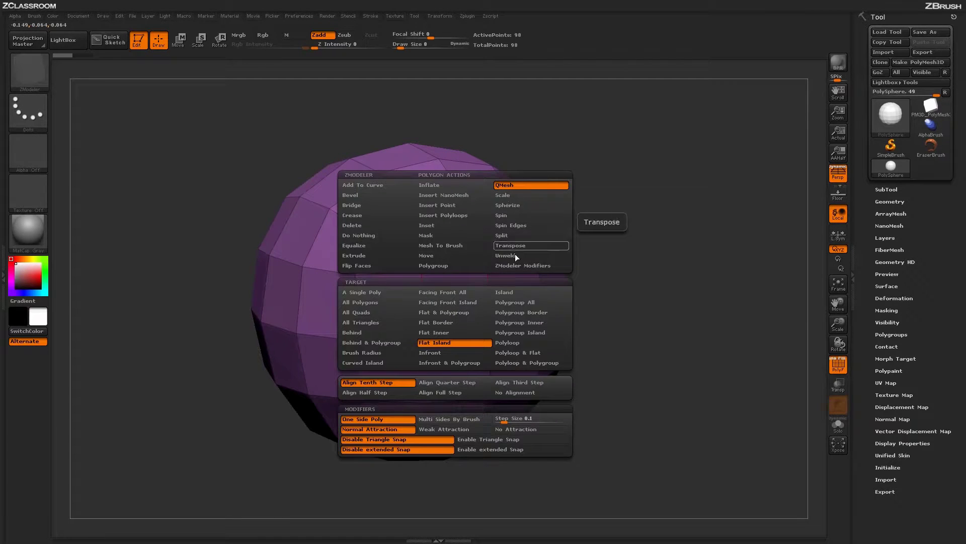
left_click(525, 266)
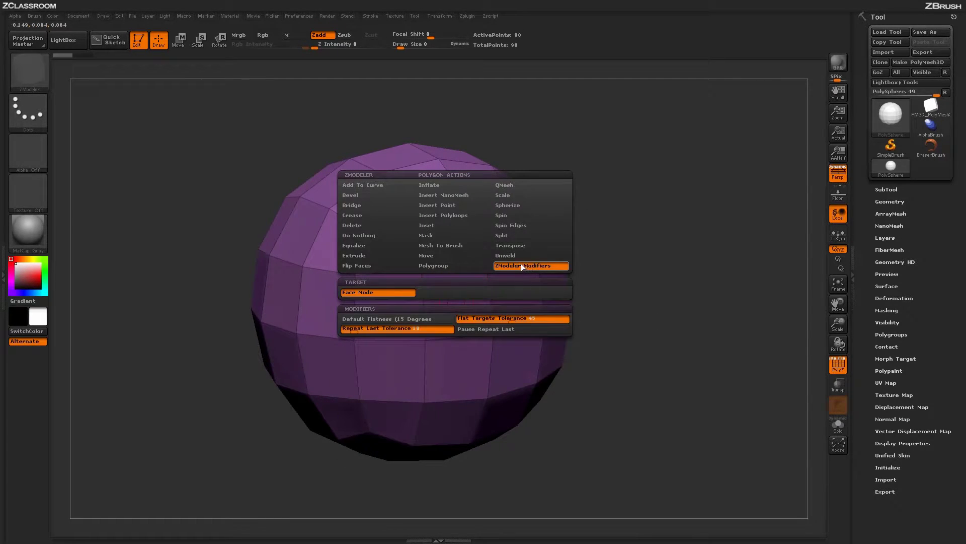
left_click(440, 319)
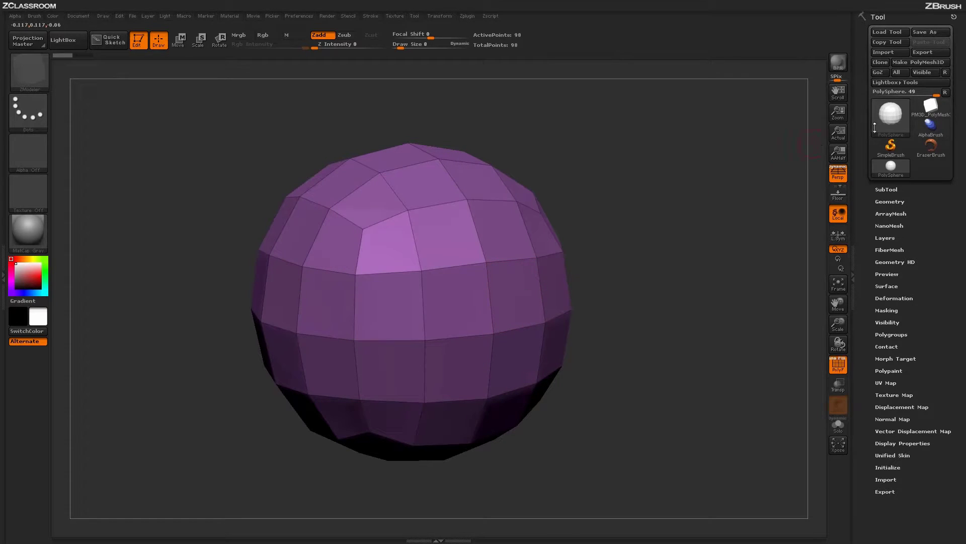
Step: Switch to the PM3D_PolyMesh3D box, view it from above at an angle, and target QMesh at A Single Poly
left_click(925, 109)
left_click_drag(604, 310, 611, 325)
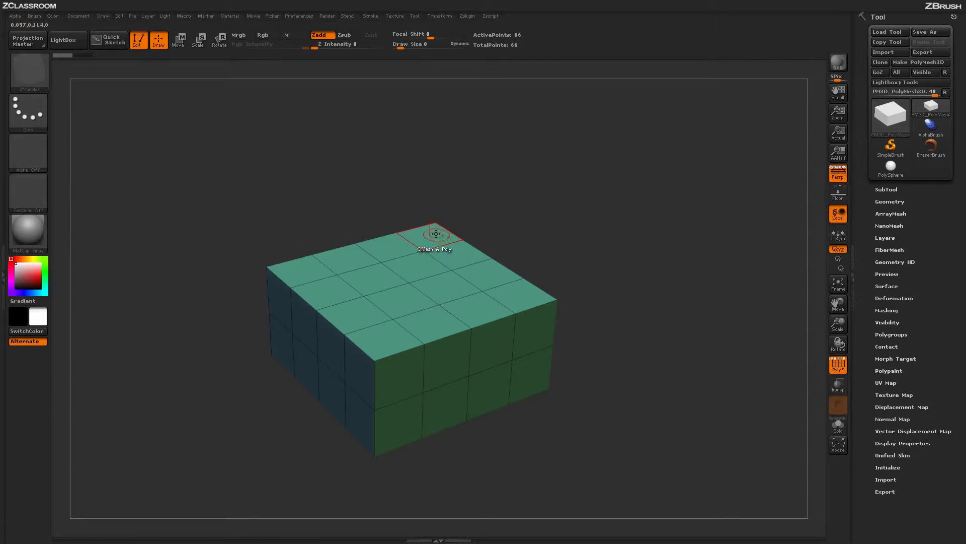
key("space")
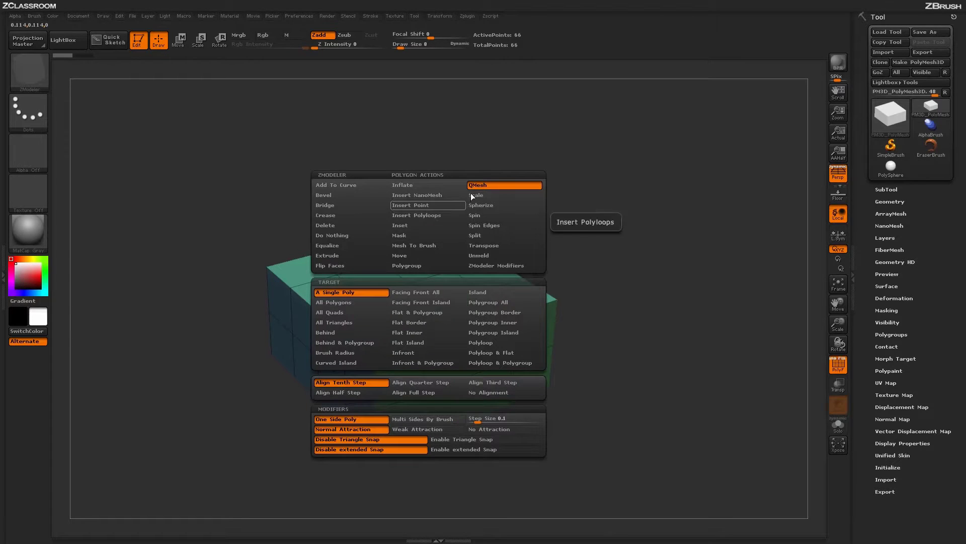
left_click(379, 291)
Step: Extrude the back corner face up by one block with QMesh and repeat it on the faces along both back edges
left_click_drag(428, 239, 443, 195)
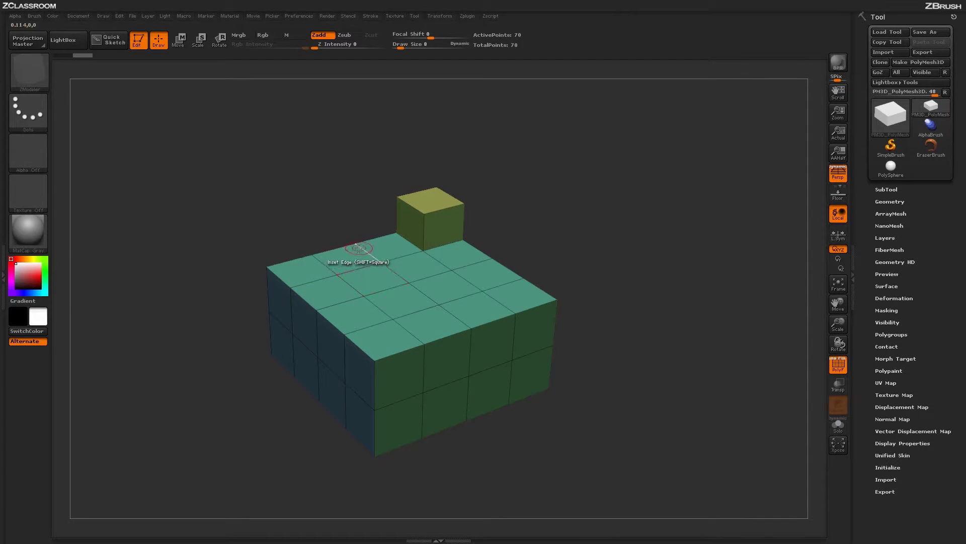
left_click_drag(310, 269, 308, 271)
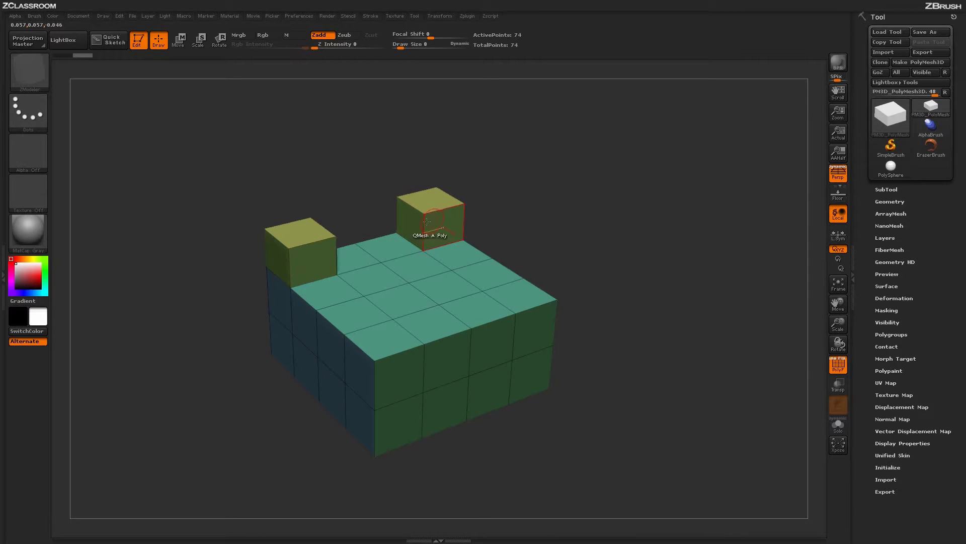
left_click_drag(453, 257, 479, 277)
left_click_drag(501, 314, 501, 311)
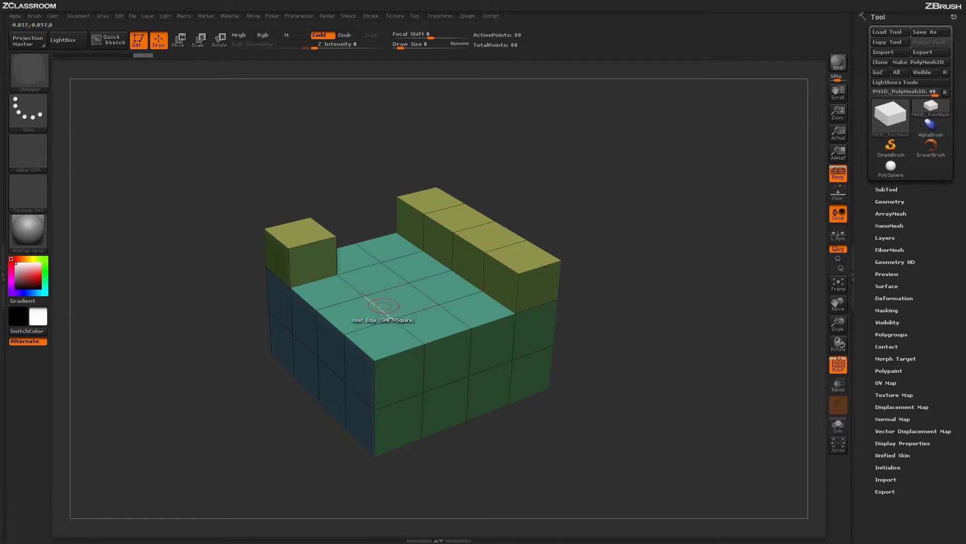
left_click_drag(390, 249, 357, 253)
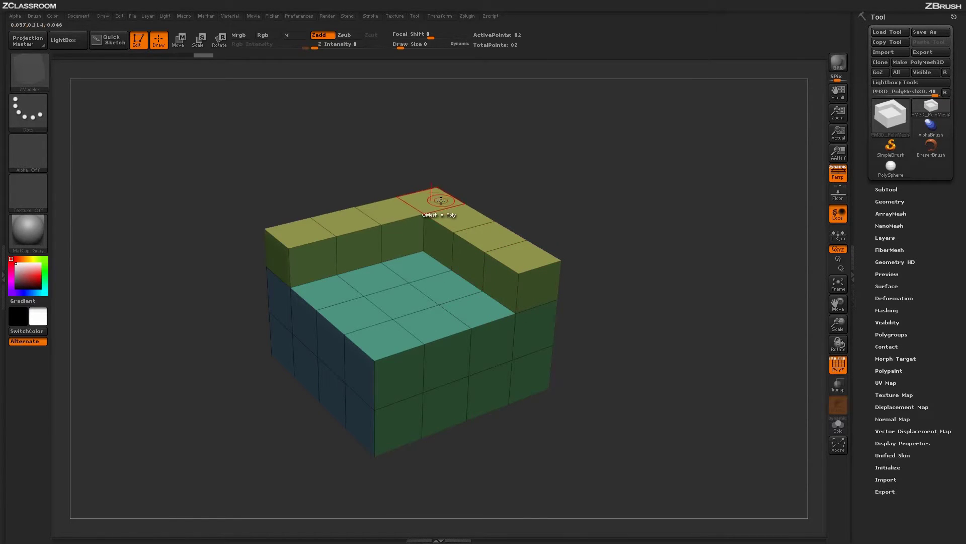
Step: Activate Pause Repeat Last in the ZModeler Modifiers for polygons
key("space")
left_click(506, 266)
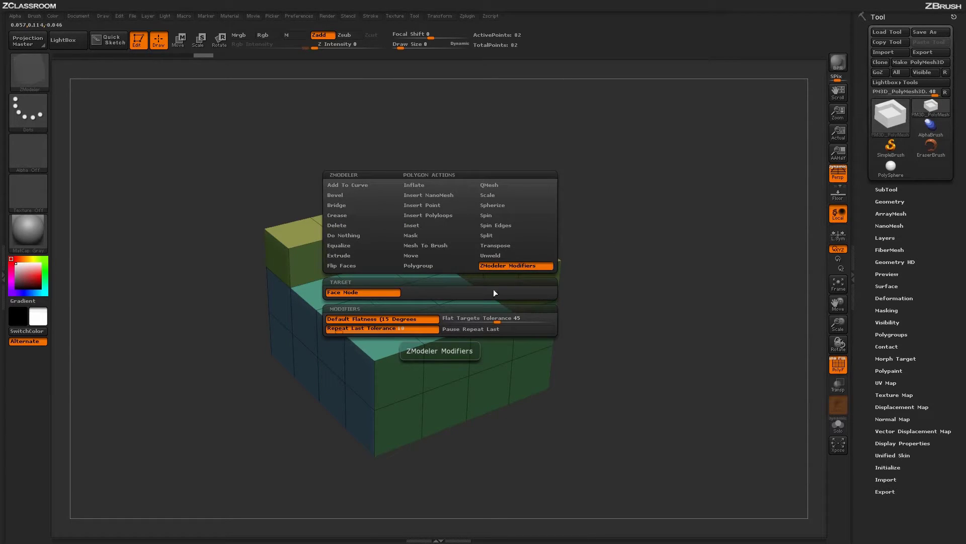
left_click(480, 330)
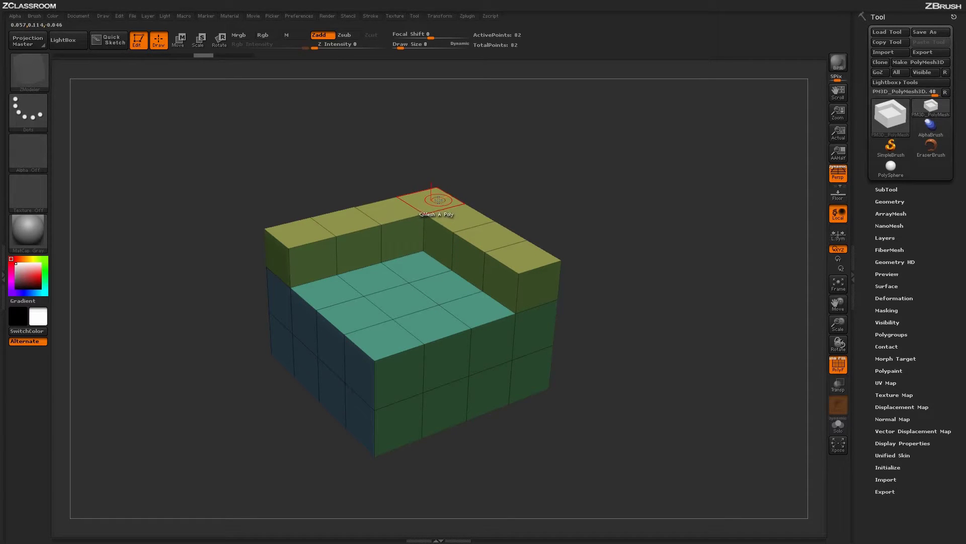
Step: Mark three alternating faces on top of the raised L-shaped wall and extrude them together slightly upward with QMesh
left_click(438, 200)
left_click(488, 233)
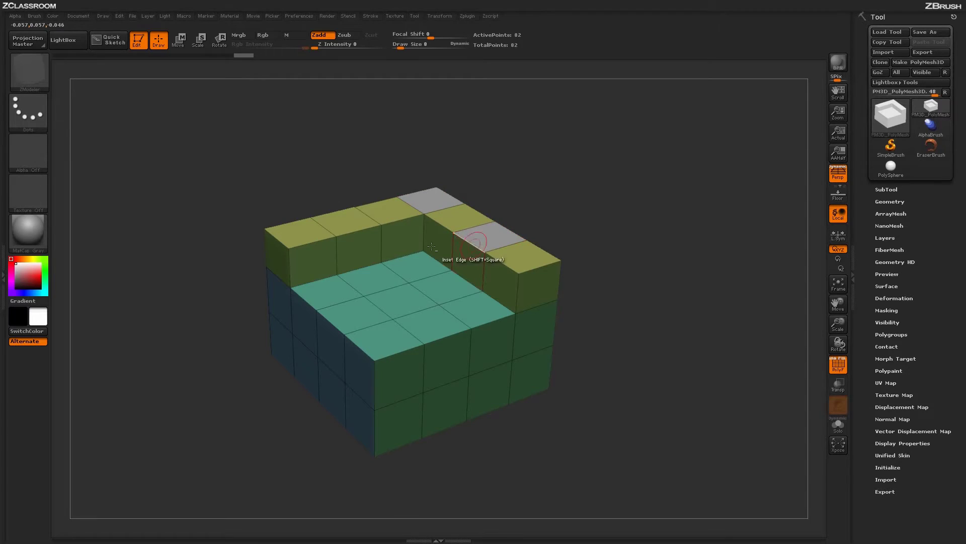
left_click(358, 222)
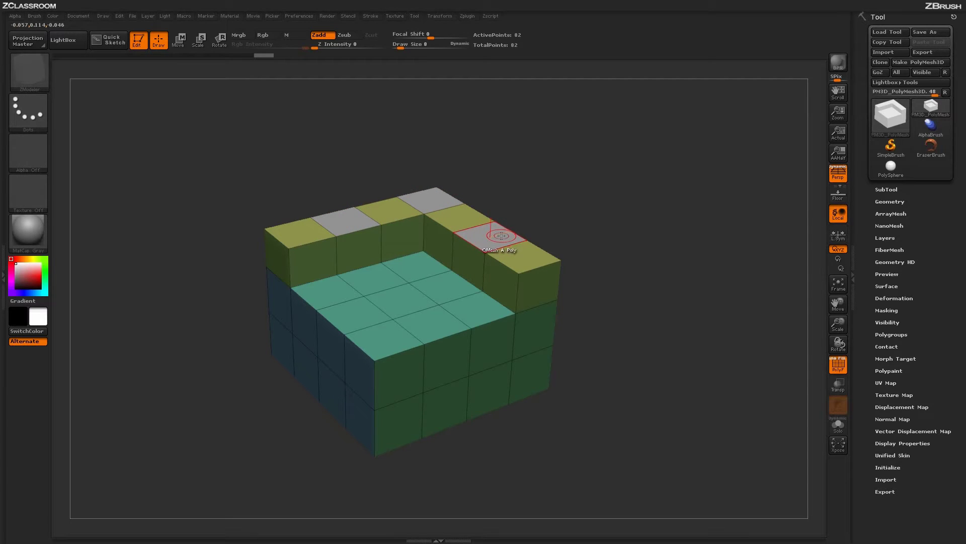
left_click_drag(501, 236, 504, 227)
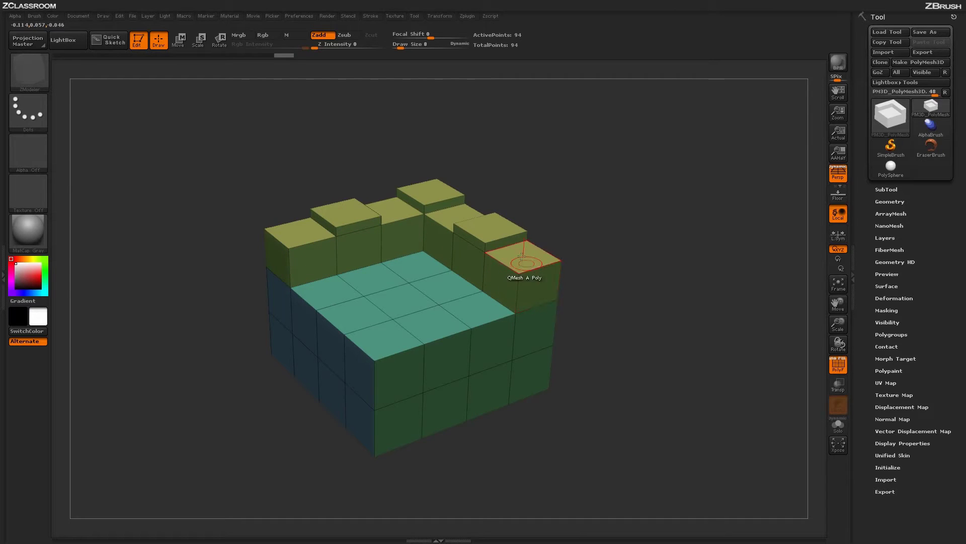
Step: Reactivate Repeat Last Tolerance at 10 in the ZModeler Modifiers in place of Pause Repeat Last
key("space")
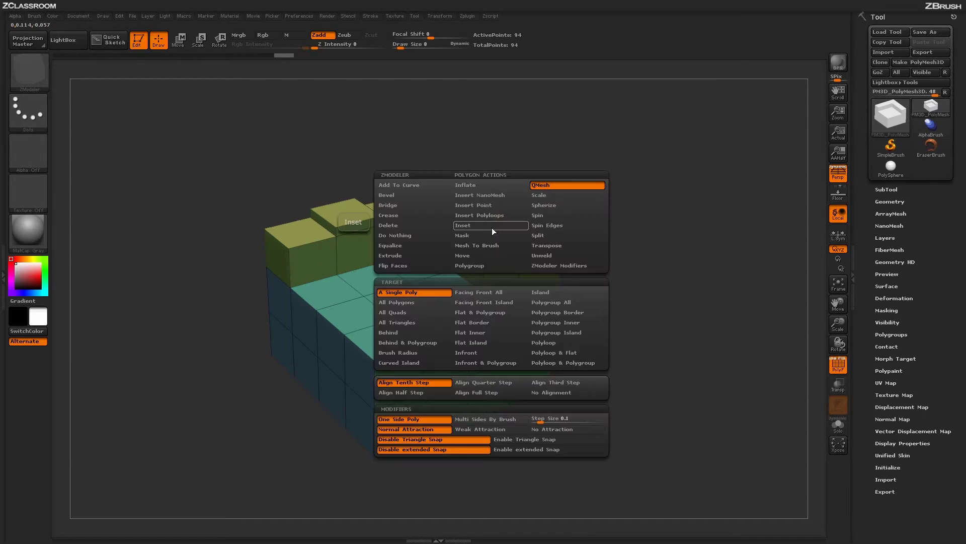
left_click(557, 265)
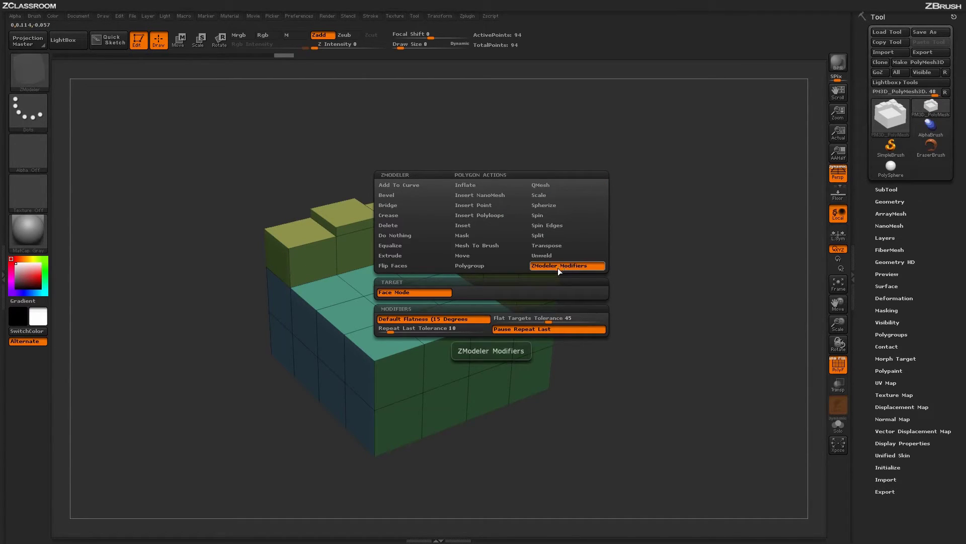
left_click(480, 328)
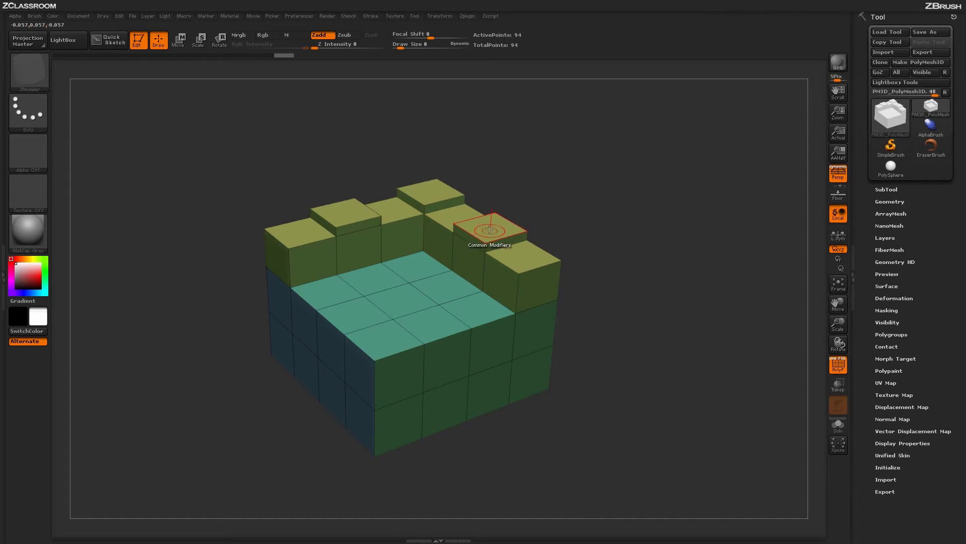
key("space")
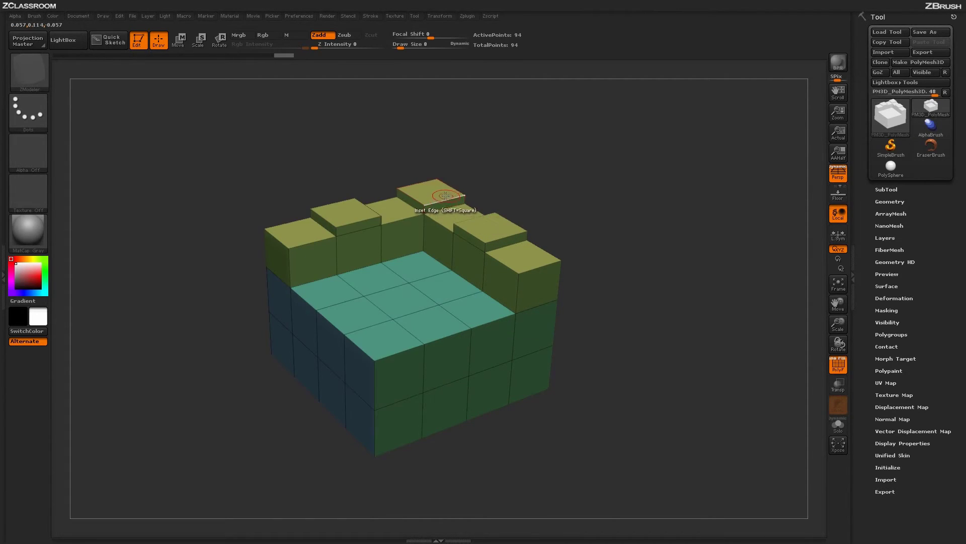
Step: Repeat the full-block QMesh extrusion twice on each of the three raised wall blocks to form tall towers
double_click(447, 203)
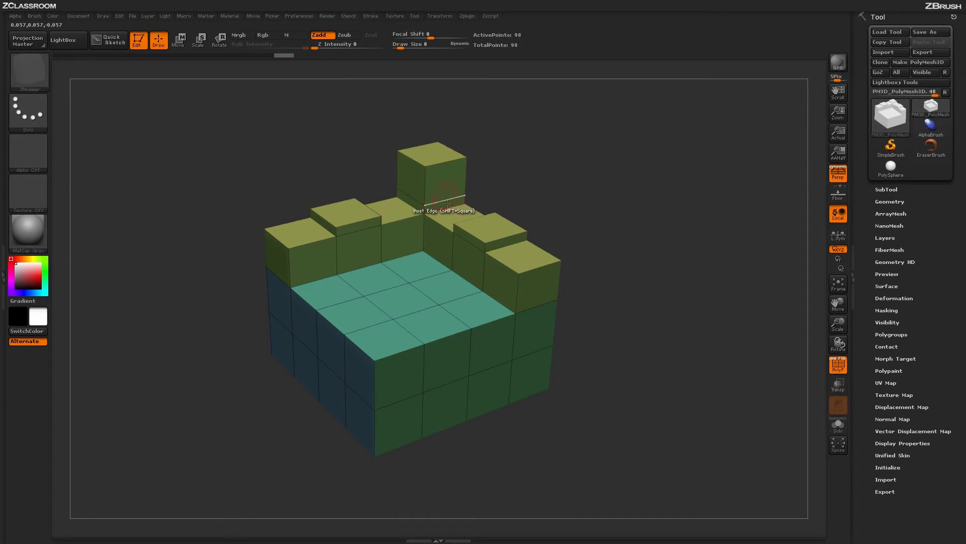
double_click(489, 234)
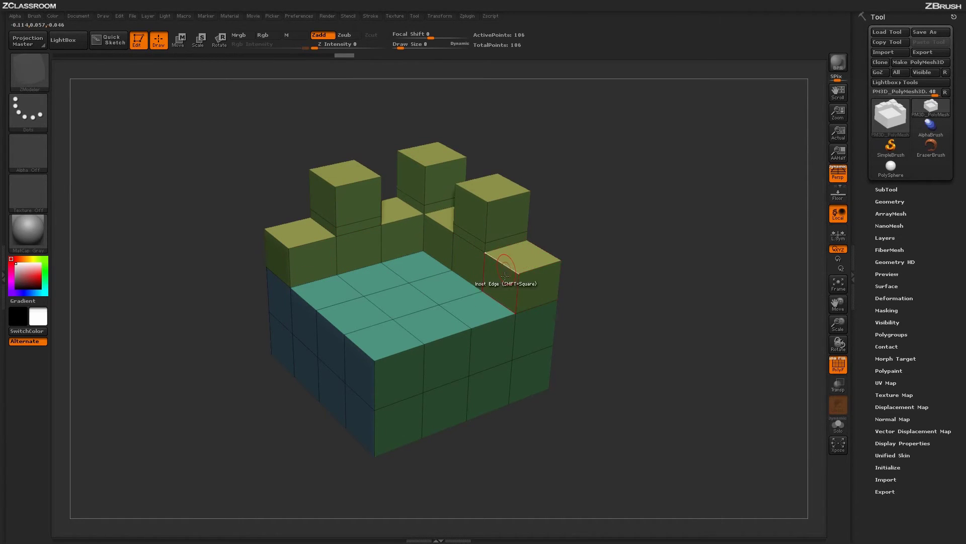
left_click(486, 182)
left_click(428, 162)
left_click(342, 172)
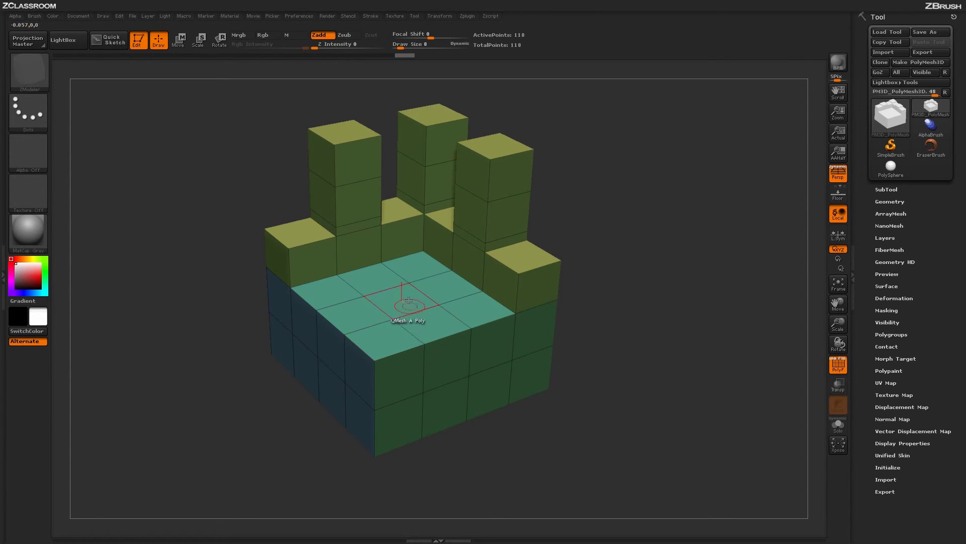
Step: Repeat the one-block QMesh extrusion on the remaining perimeter faces along the two front edges to close the wall
left_click(388, 334)
left_click_drag(387, 335, 498, 302)
left_click_drag(327, 290, 378, 319)
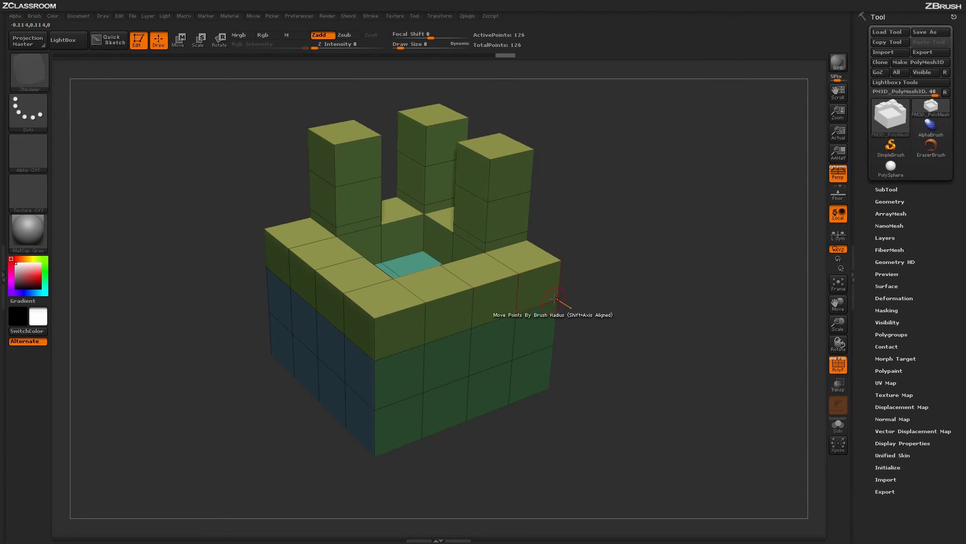